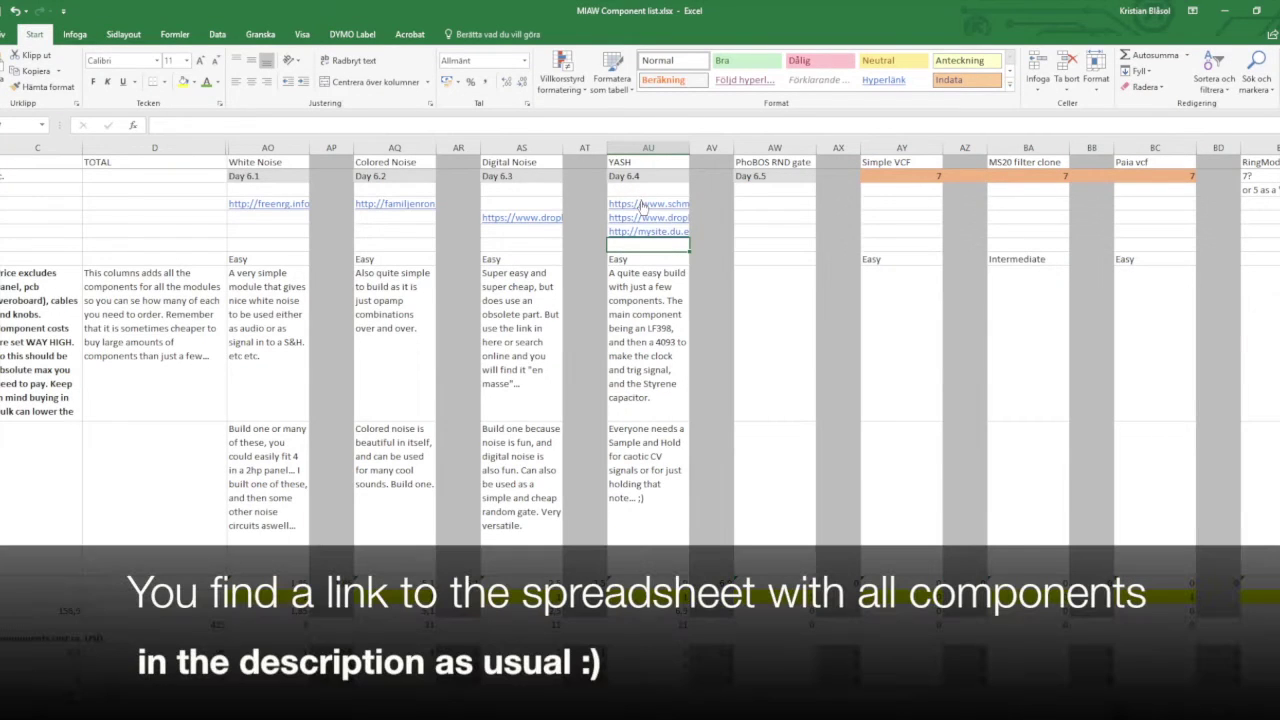
# - Open the schmitzbits.de link in the YASH column and examine the "Yet another Sample and Hold" section with its LF398 schematic
pyautogui.click(641, 204)
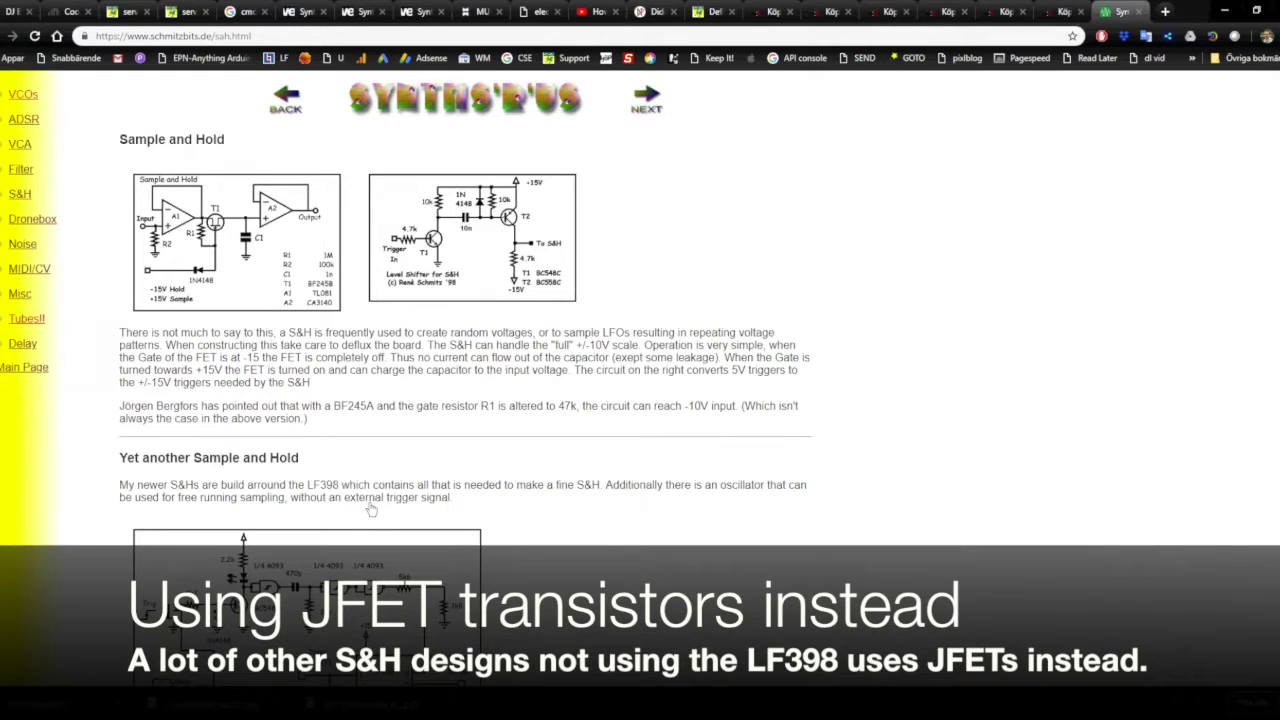
pyautogui.scroll(-3, 370, 510)
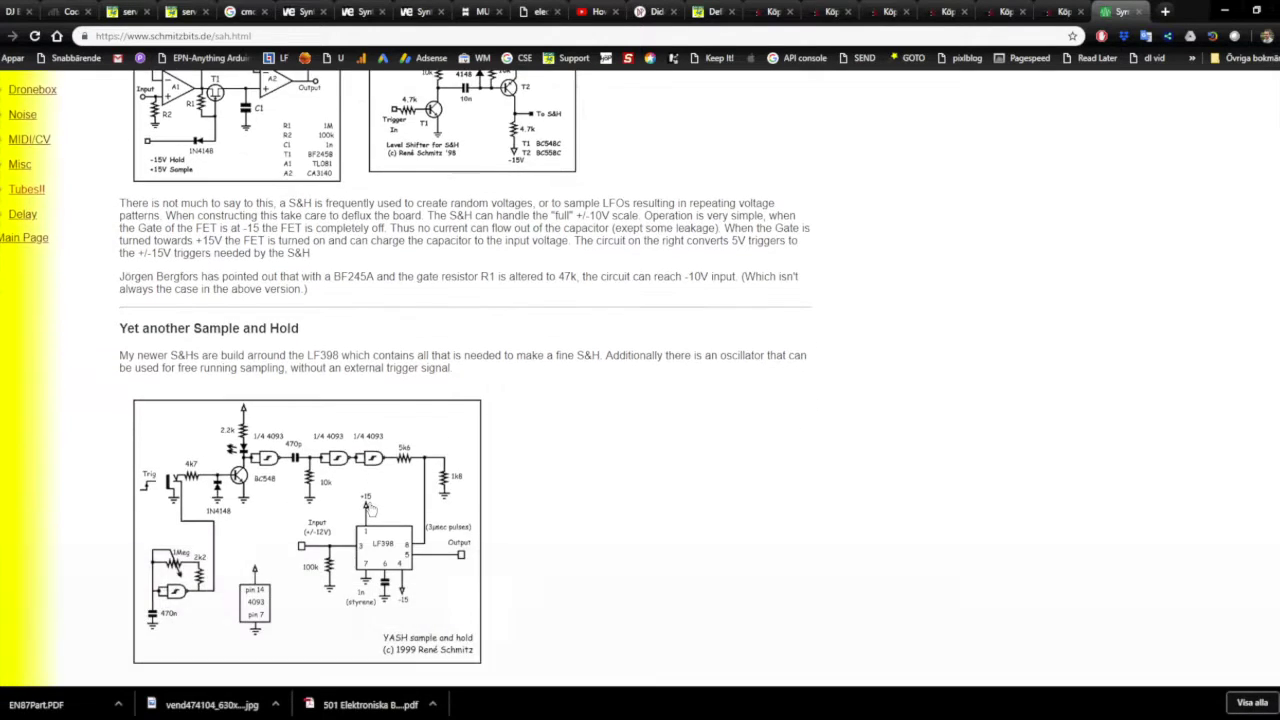
pyautogui.moveTo(170, 330); pyautogui.dragTo(118, 200)
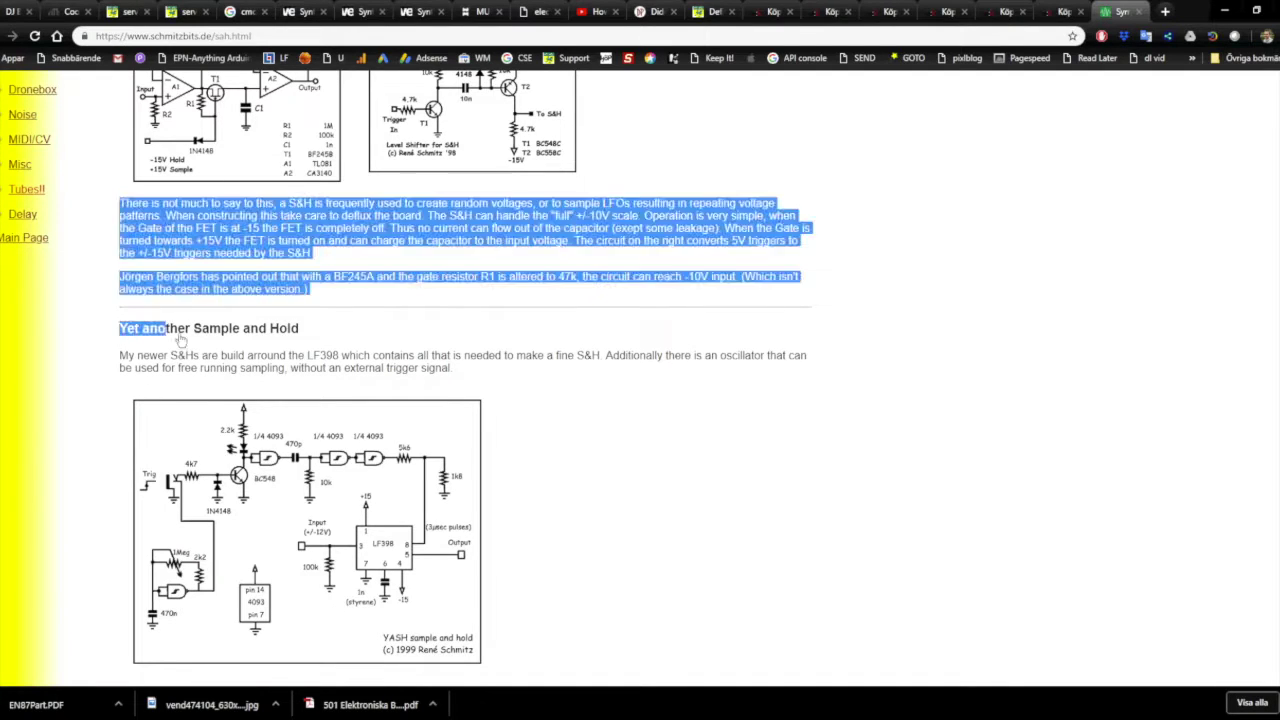
pyautogui.click(280, 347)
pyautogui.moveTo(280, 347); pyautogui.dragTo(118, 200)
pyautogui.click(297, 340)
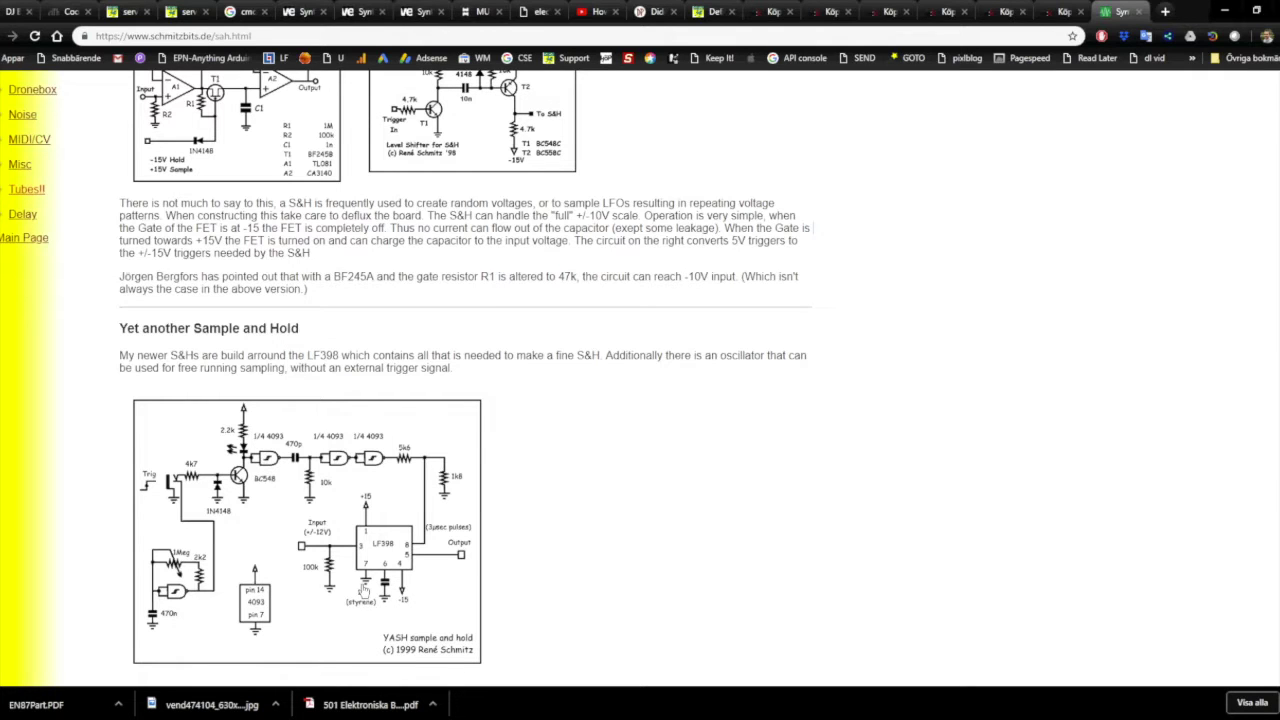
# - Switch back to the Excel component list and open the mysite.du.edu sample-and-hold article linked in the YASH column
pyautogui.hotkey('alt', 'Tab')
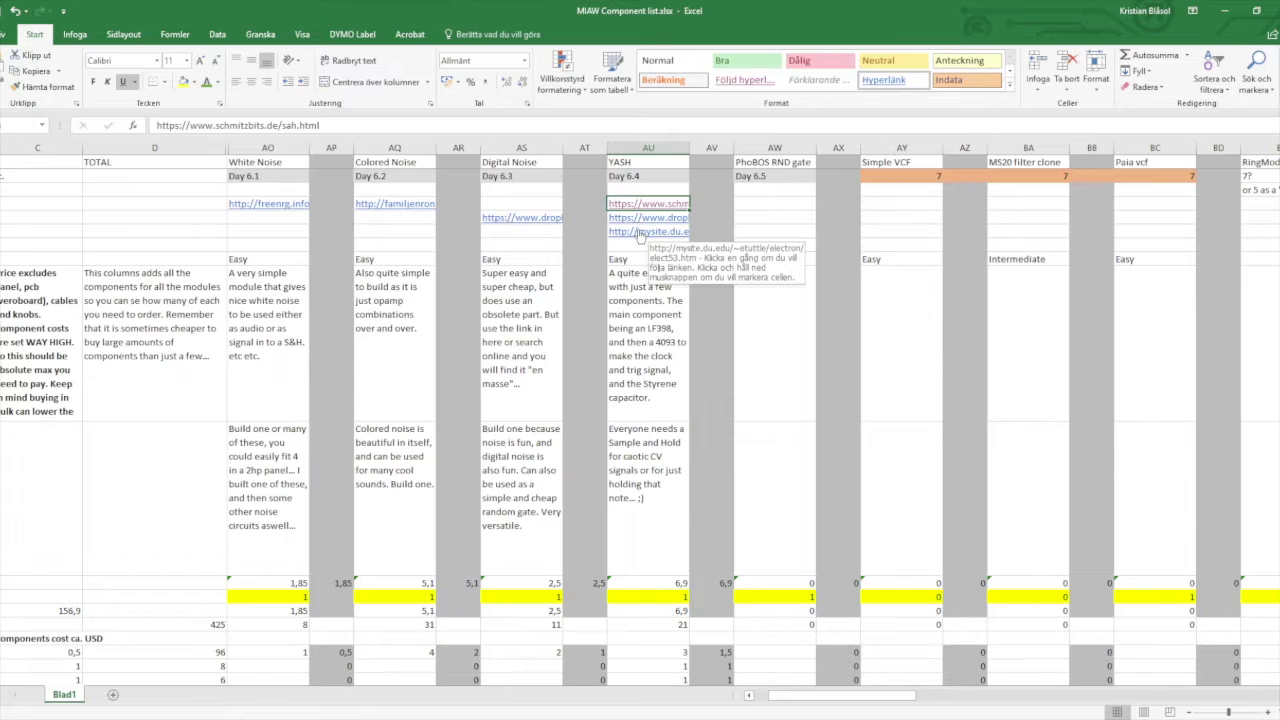
pyautogui.click(640, 233)
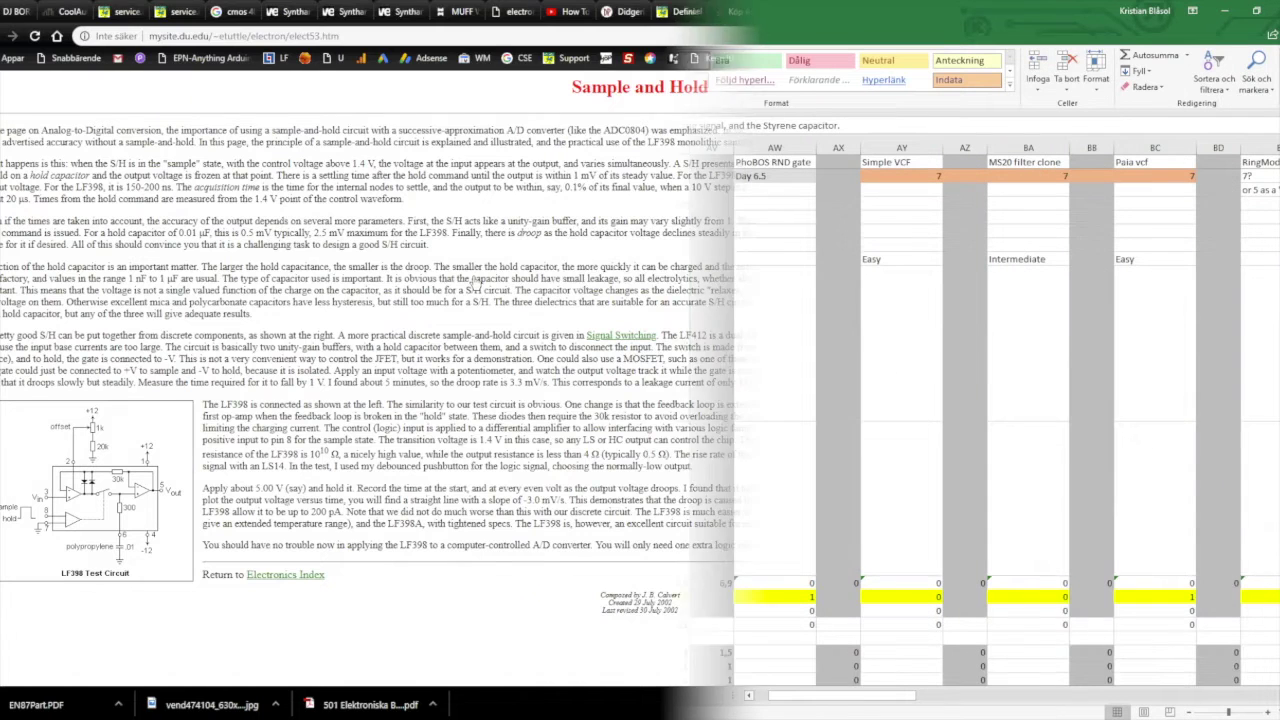
# - Examine the YASH column's cost rows and component quantities in the spreadsheet, returning to the empty cell below its links
pyautogui.press('Down')
pyautogui.press('Down')
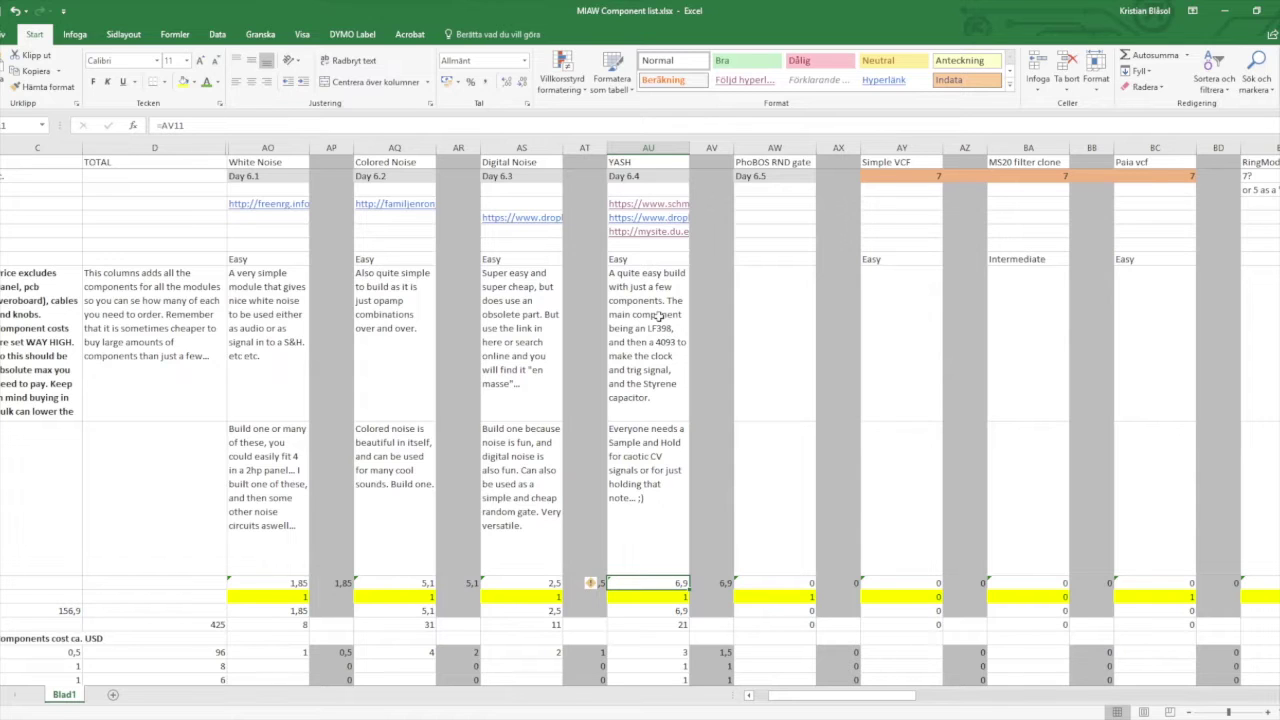
pyautogui.press('Down')
pyautogui.press('Down')
pyautogui.press('Down')
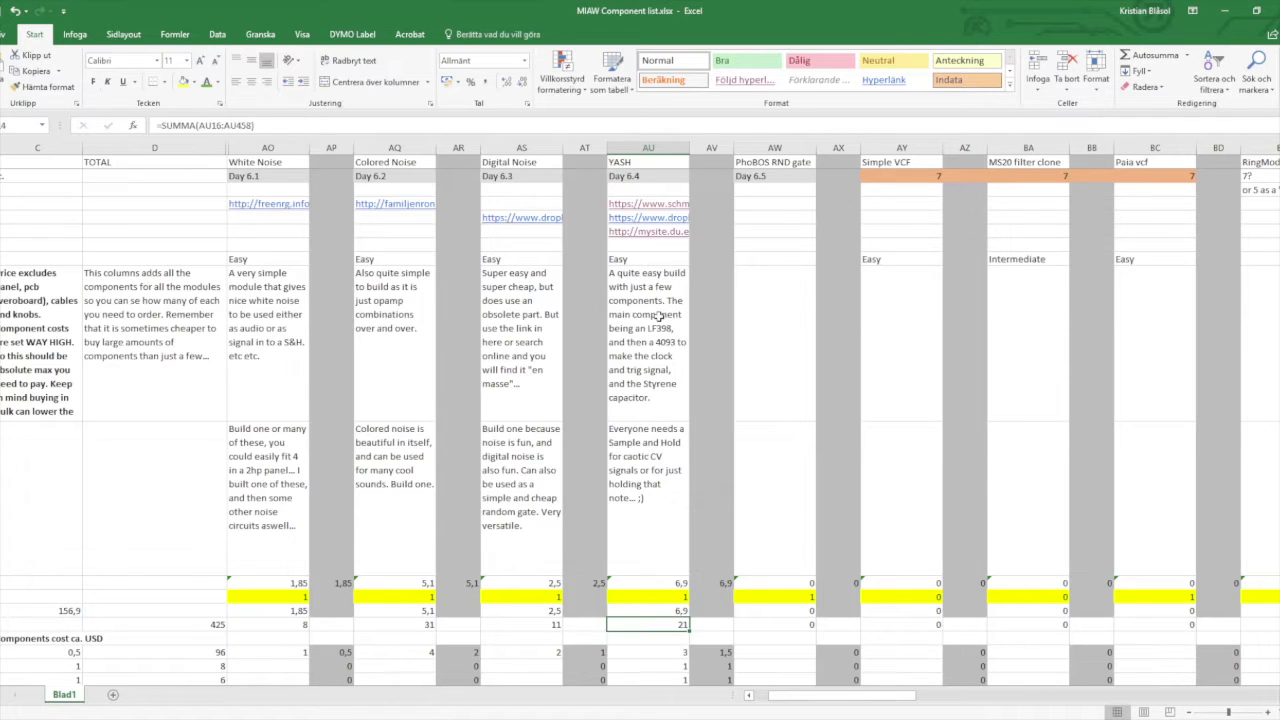
pyautogui.press('Down')
pyautogui.press('Down')
pyautogui.press('Down')
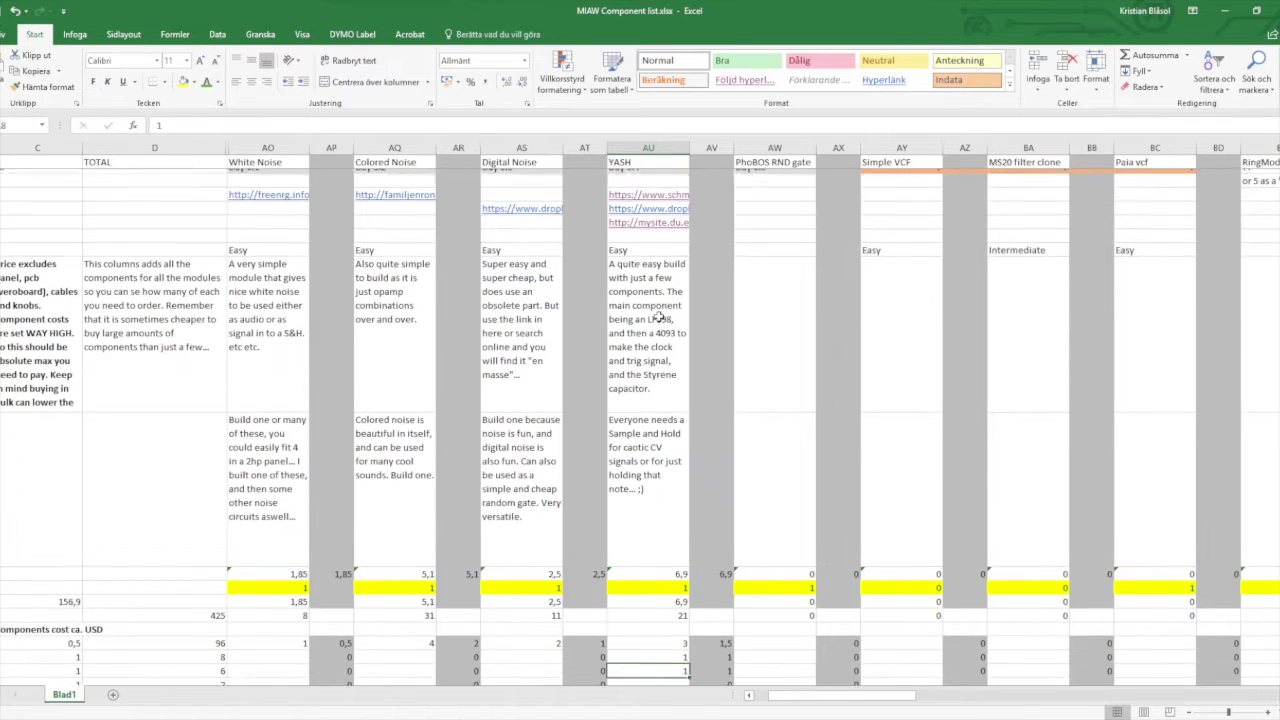
pyautogui.press('Down')
pyautogui.press('Down')
pyautogui.press('Down')
pyautogui.press('Down')
pyautogui.press('Down')
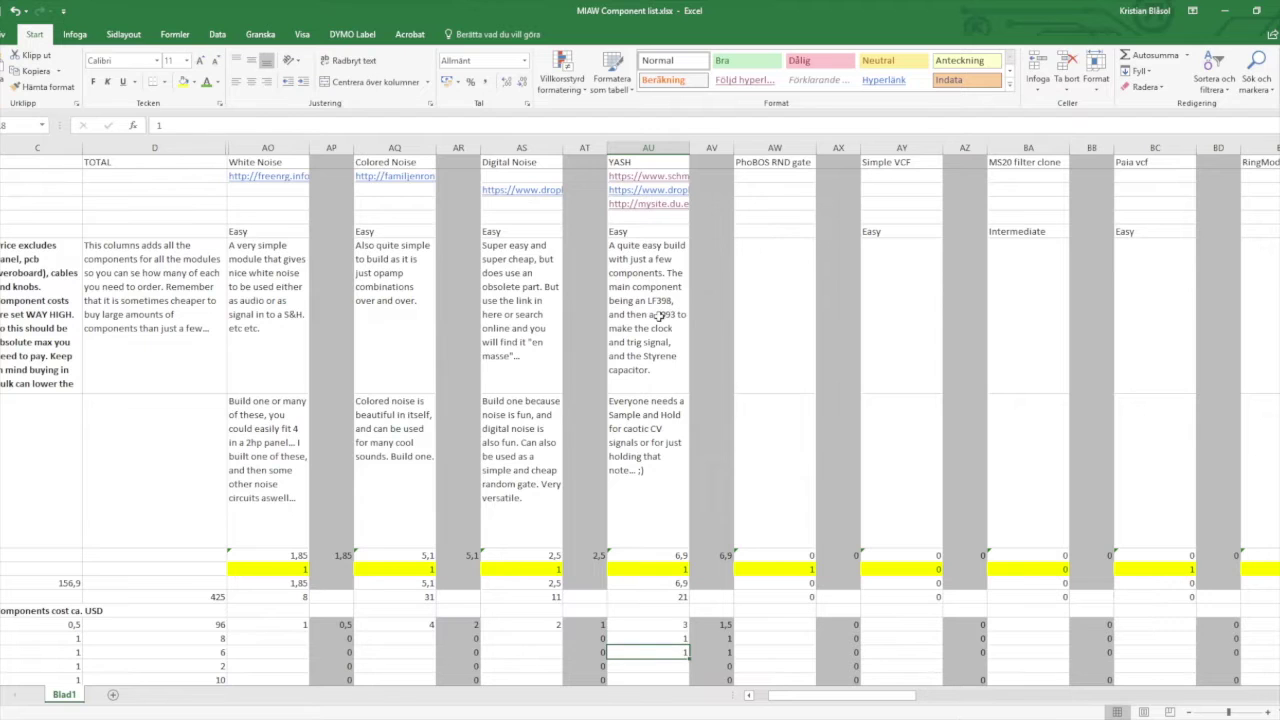
pyautogui.press('Down')
pyautogui.press('Down')
pyautogui.press('Down')
pyautogui.press('Down')
pyautogui.press('Down')
pyautogui.press('Down')
pyautogui.press('Down')
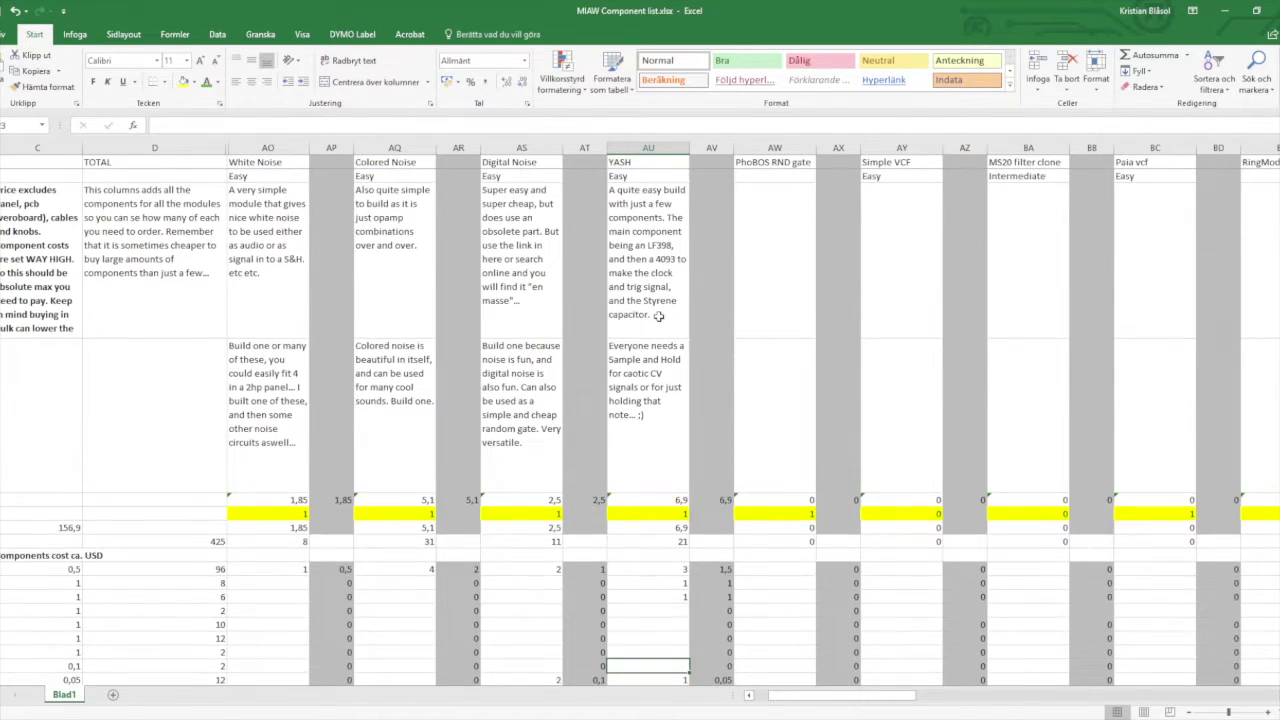
pyautogui.press('Down')
pyautogui.press('Down')
pyautogui.press('Down')
pyautogui.press('Down')
pyautogui.press('Down')
pyautogui.press('Down')
pyautogui.press('Down')
pyautogui.press('Down')
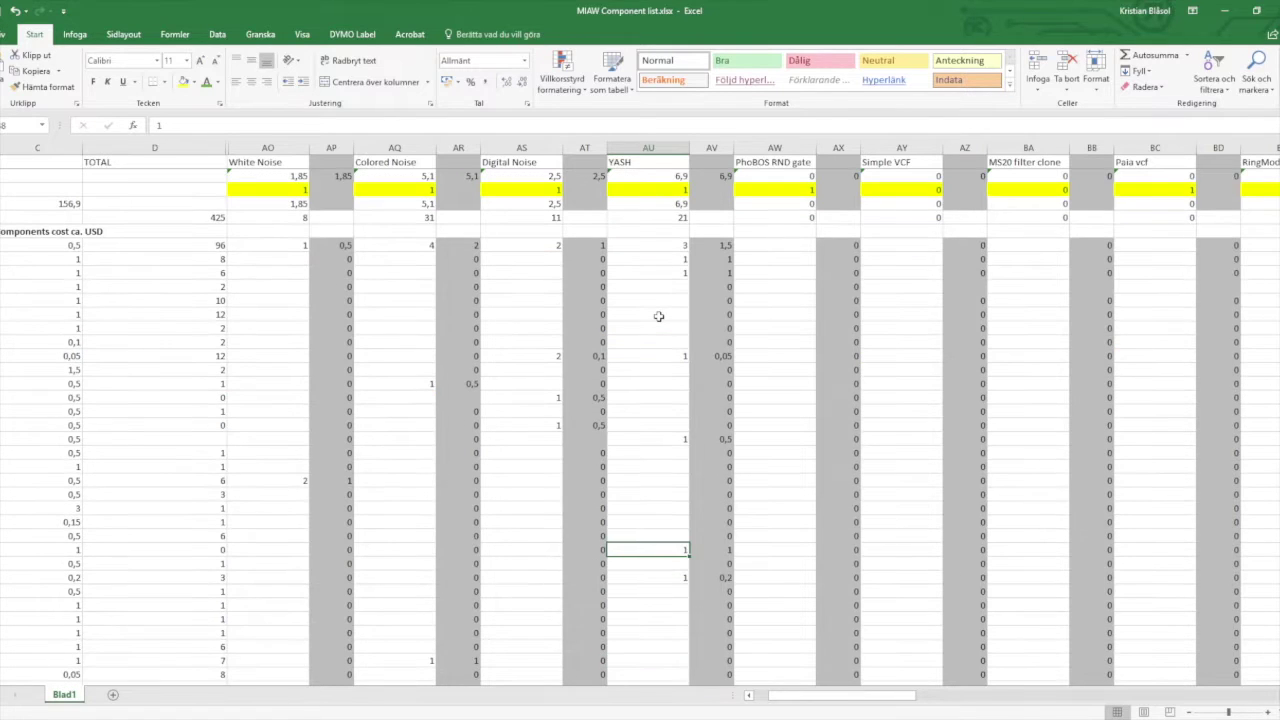
pyautogui.press('Down')
pyautogui.press('Up')
pyautogui.press('Up')
pyautogui.press('Up')
pyautogui.press('Up')
pyautogui.press('Up')
pyautogui.press('Up')
pyautogui.press('Up')
pyautogui.press('Up')
pyautogui.press('Up')
pyautogui.press('Up')
pyautogui.press('Up')
pyautogui.press('Up')
pyautogui.press('Up')
pyautogui.press('Up')
pyautogui.press('Up')
pyautogui.press('Up')
pyautogui.press('Up')
pyautogui.press('Up')
pyautogui.press('Up')
pyautogui.press('Up')
pyautogui.press('Up')
pyautogui.press('Up')
pyautogui.press('Up')
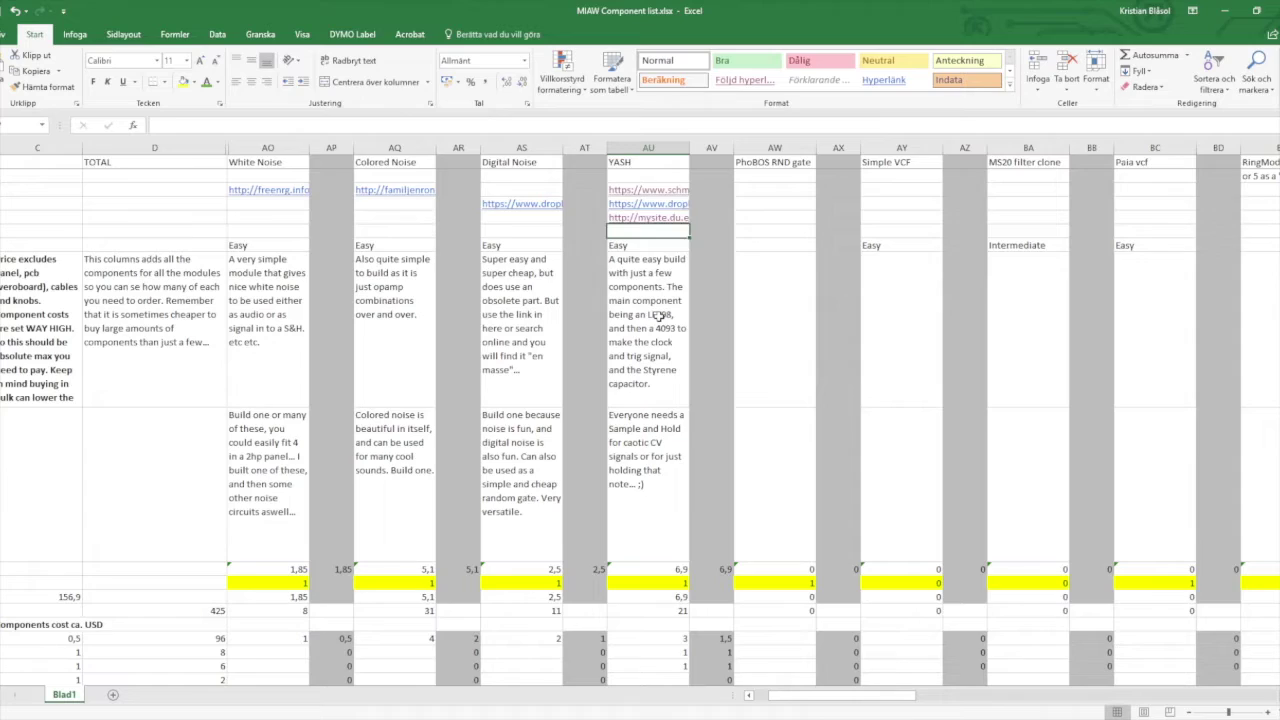
# - Switch to the YASH front panel drawing in Inkscape, select the panel's outer rectangle to inspect its size, and deselect it
pyautogui.hotkey('alt', 'Tab')
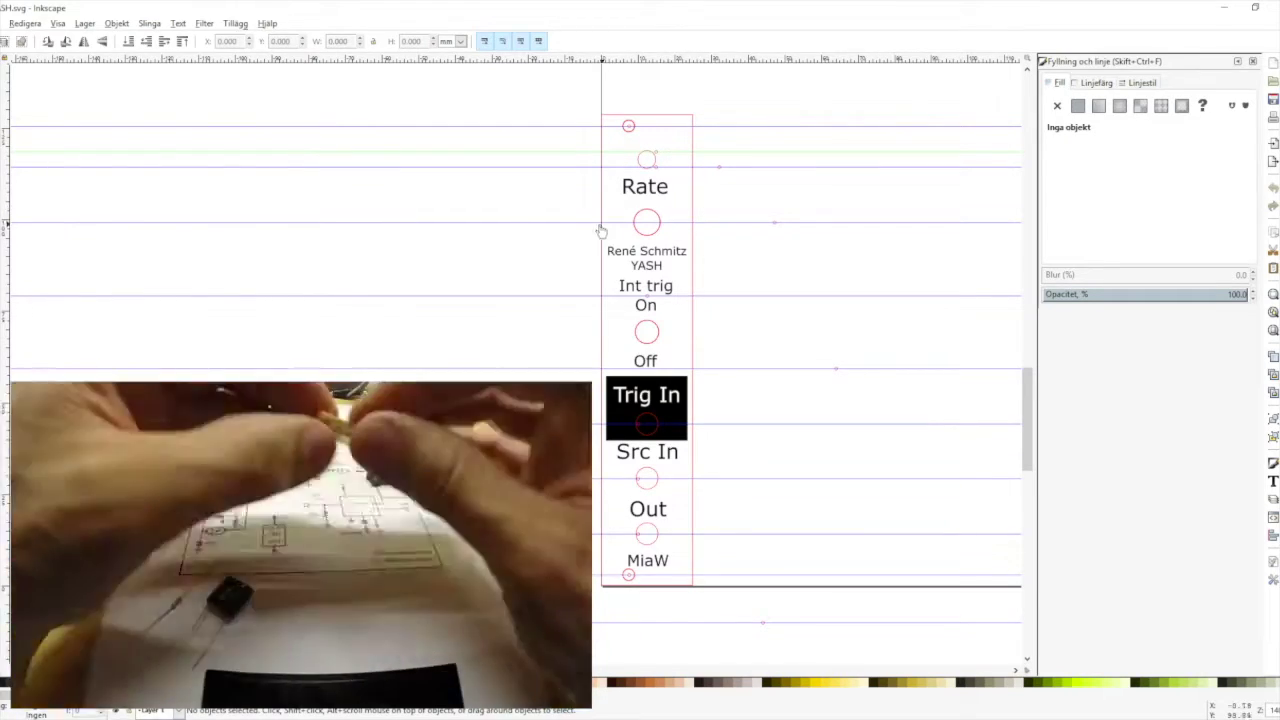
pyautogui.click(614, 118)
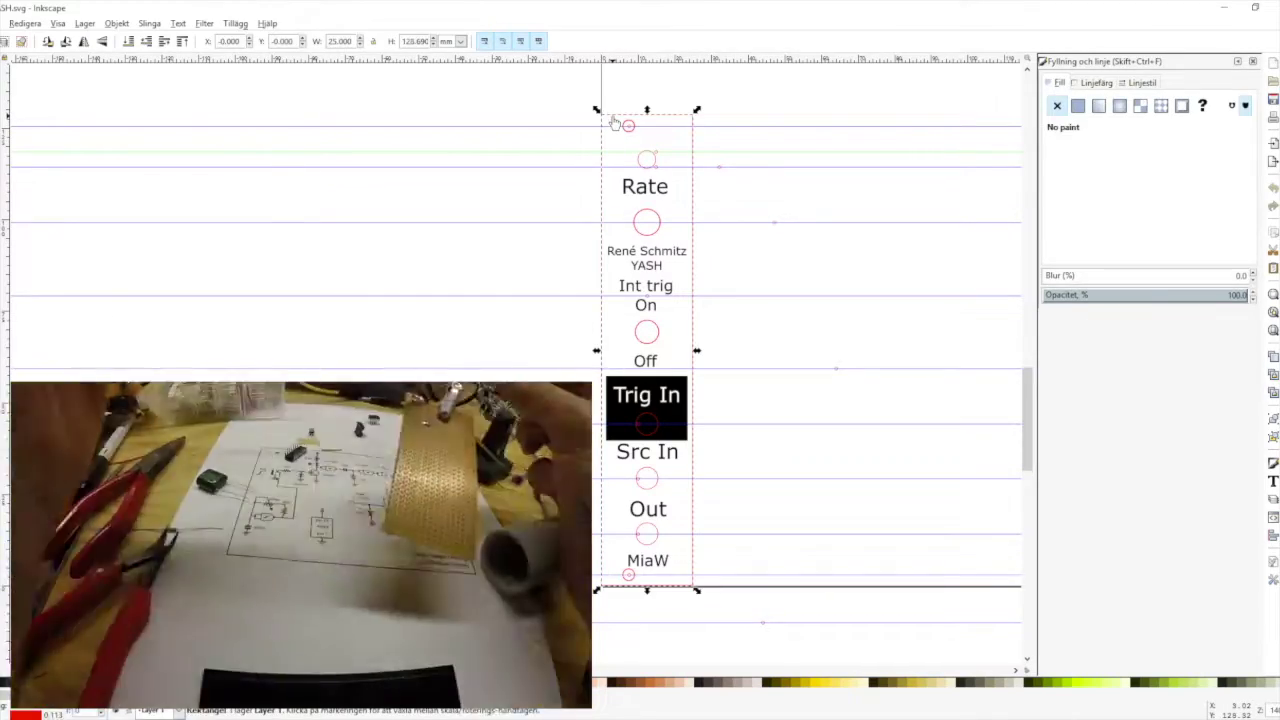
pyautogui.click(733, 223)
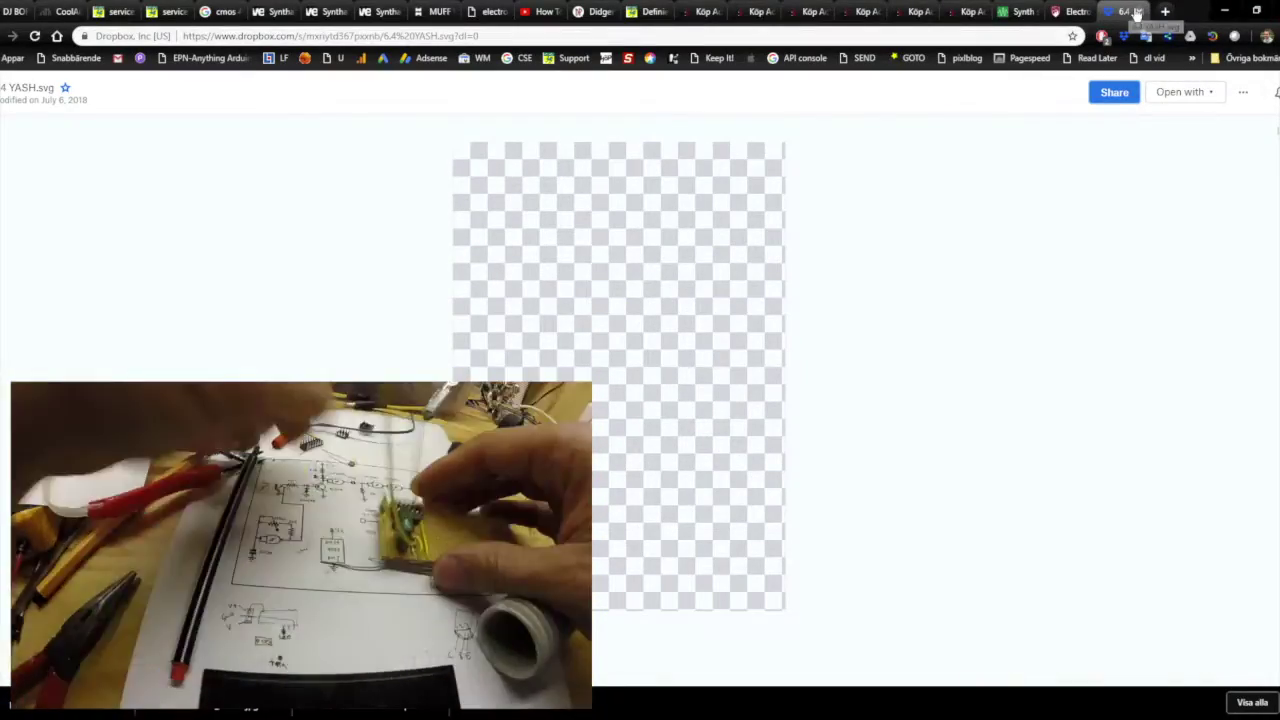
# - Close the Dropbox browser tab previewing 6.4 YASH.svg
pyautogui.click(1137, 12)
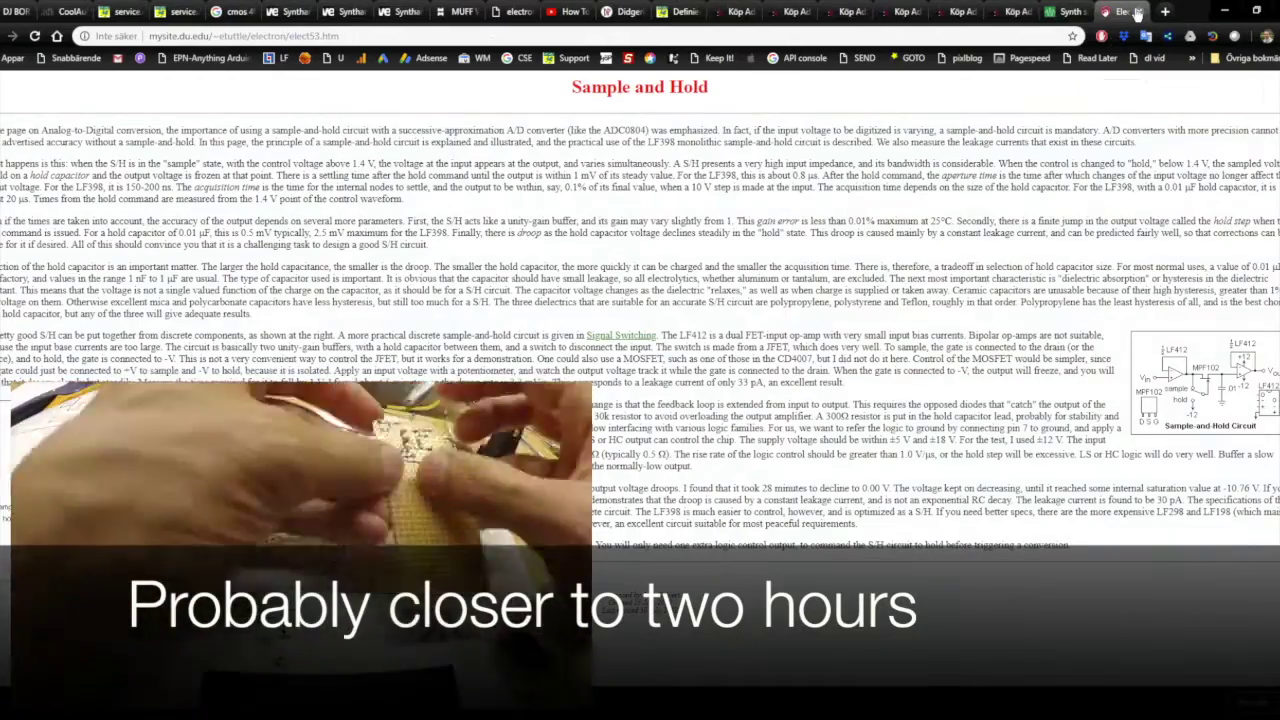